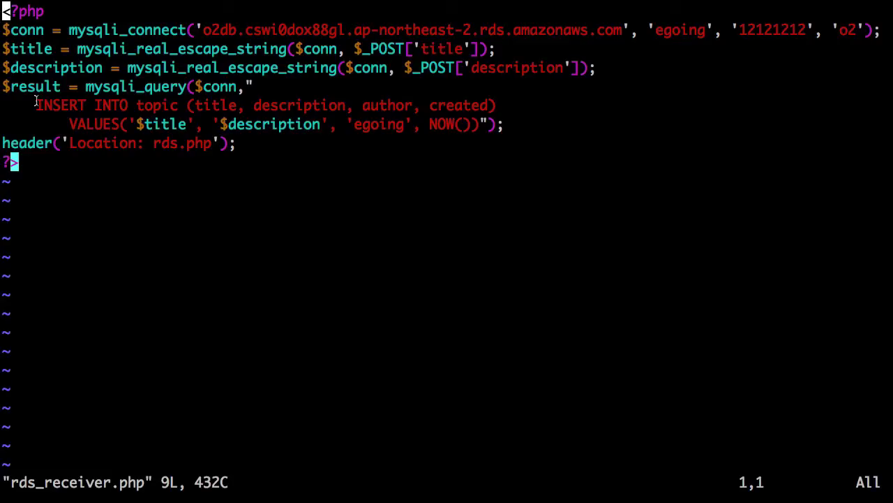
In Vim, select the INSERT INTO topic query, then pick out the table name topic.
drag(36, 104, 229, 104)
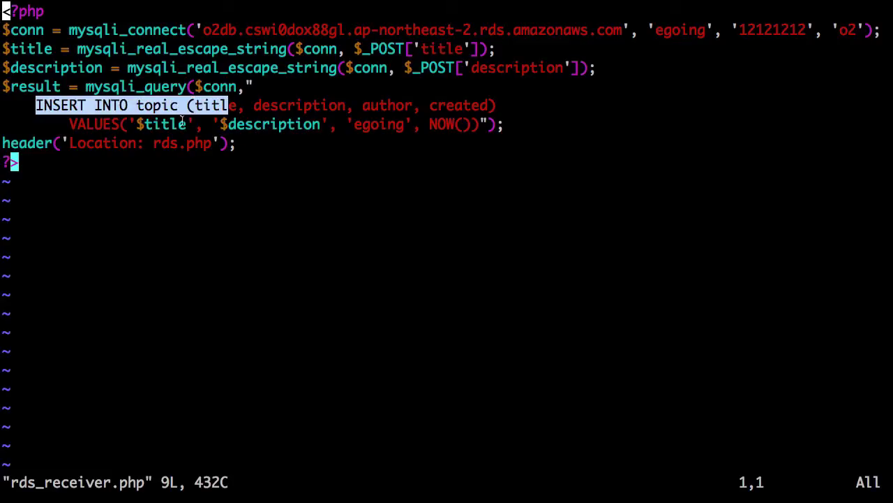
click(299, 112)
double_click(164, 105)
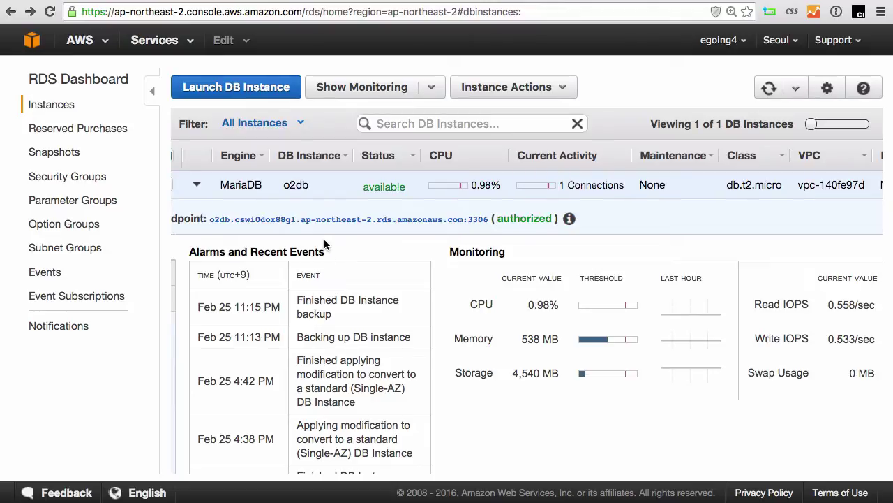
Start launching a new DB instance and select MariaDB as the engine.
click(255, 82)
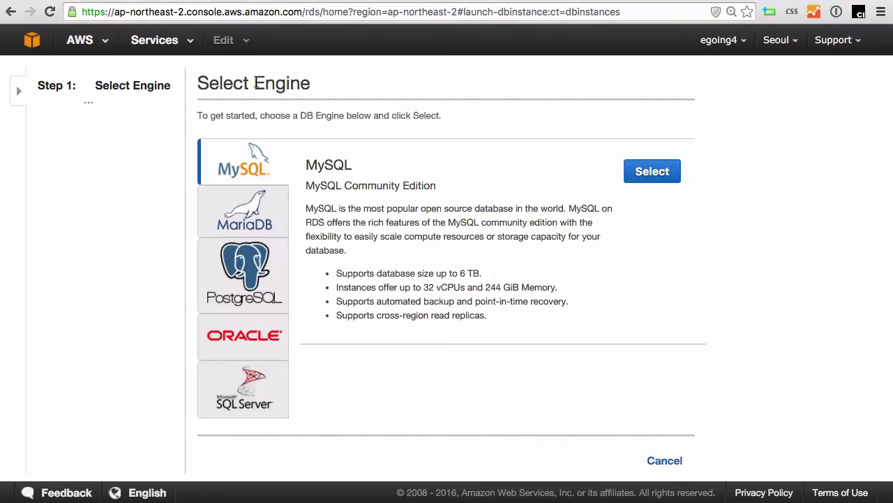
click(267, 220)
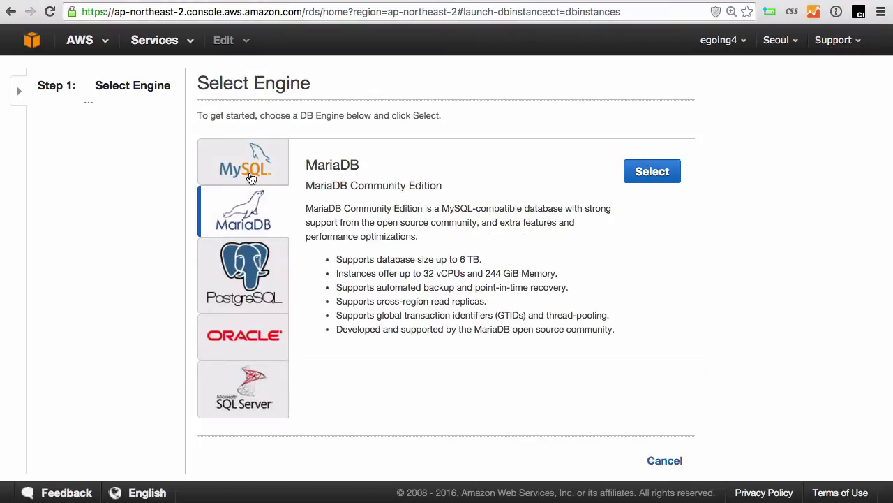
click(252, 178)
click(255, 223)
click(652, 172)
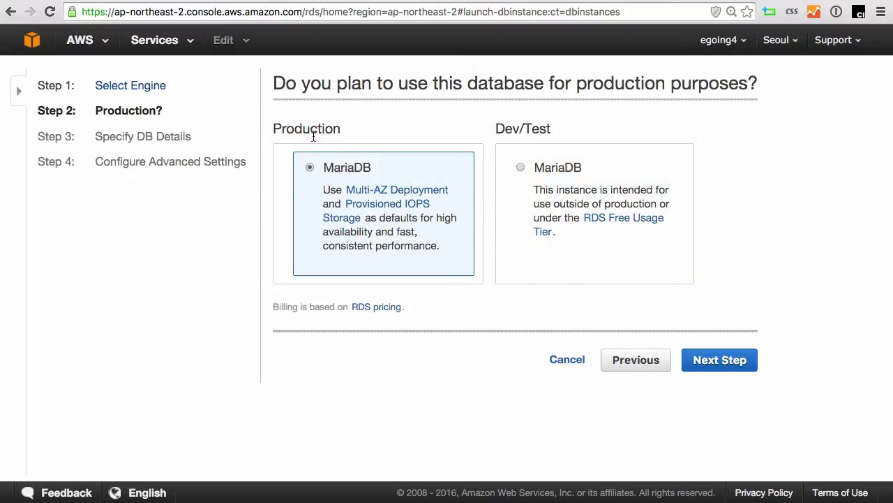
Choose the Dev/Test MariaDB option and advance to Specify DB Details.
click(555, 172)
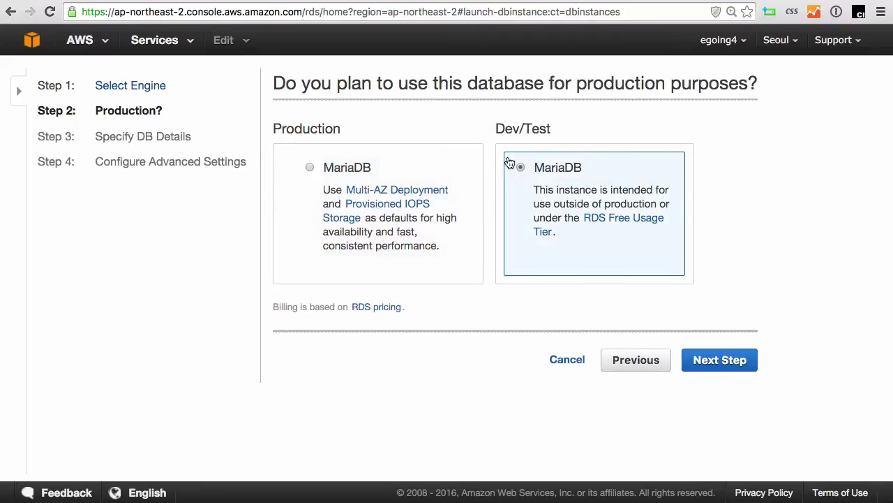
click(719, 360)
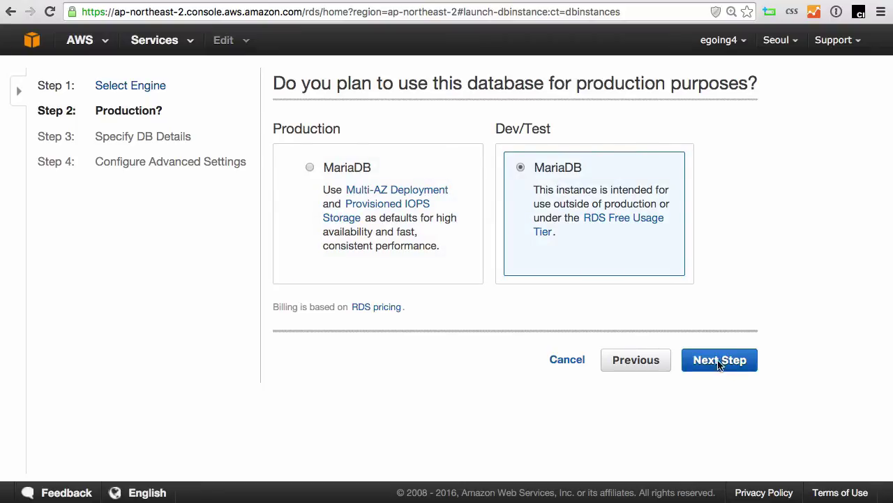
scroll(726, 357, down, 5)
scroll(726, 357, up, 4)
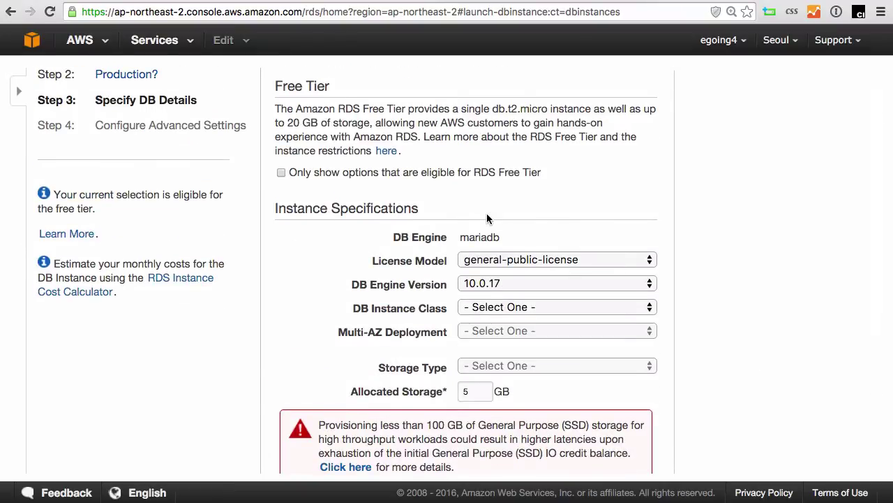
Set the DB instance class to db.t2.micro, keeping General Purpose (SSD) storage at 5 GB.
scroll(775, 290, down, 2)
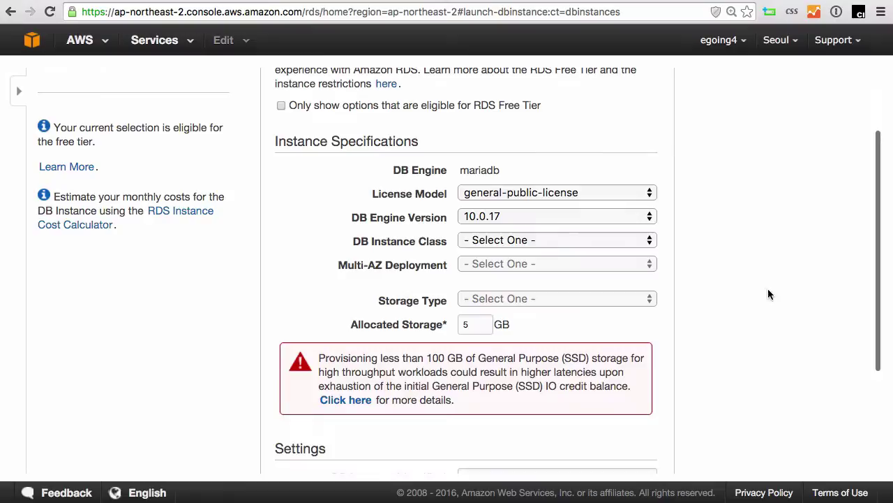
click(543, 194)
key(Tab)
key(Tab)
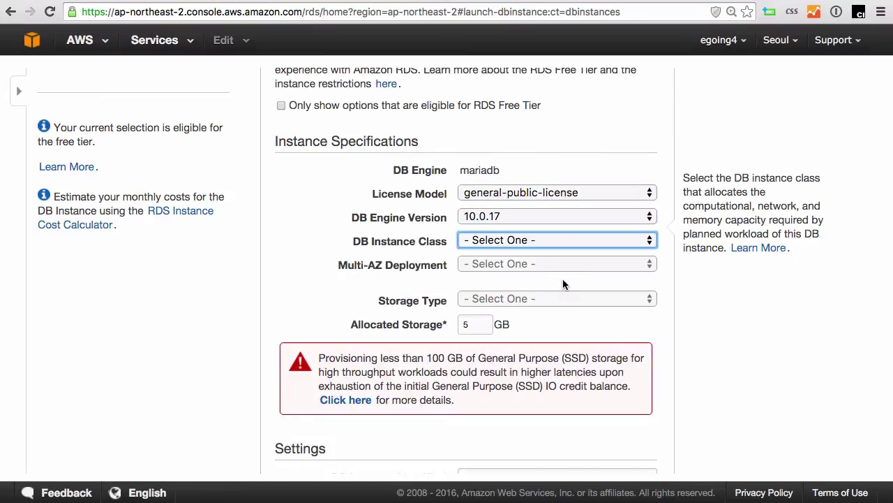
click(565, 239)
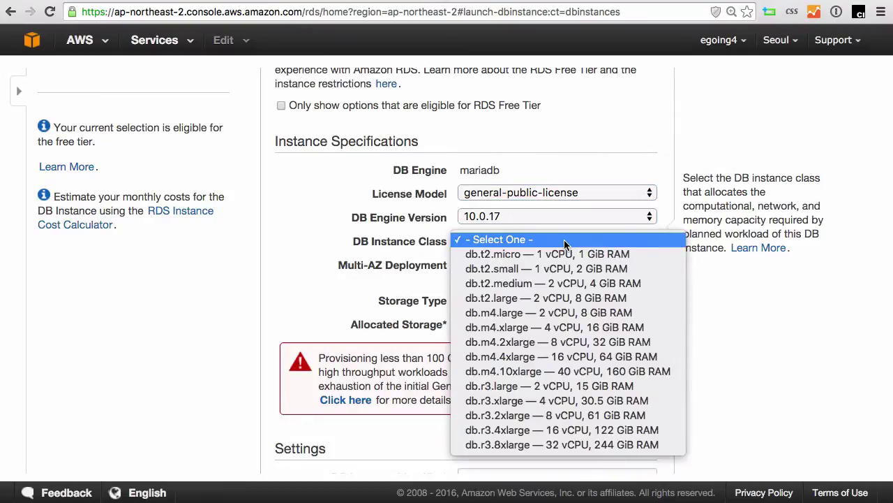
click(602, 254)
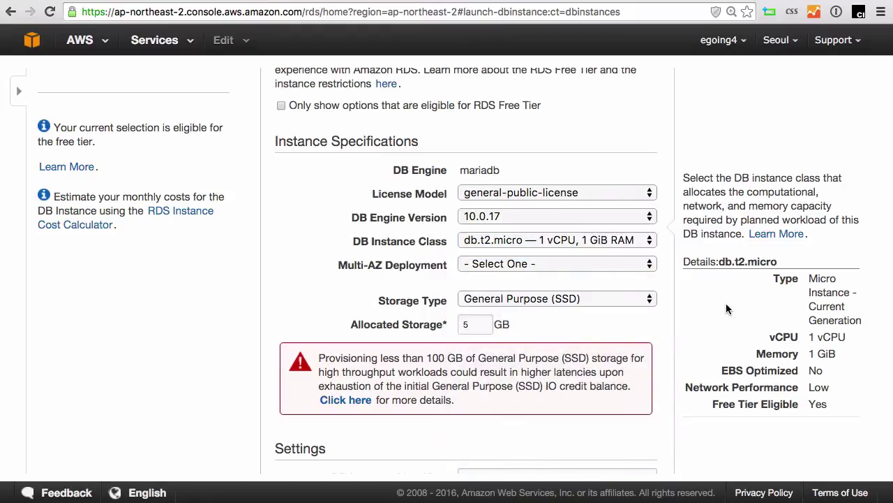
scroll(726, 309, down, 2)
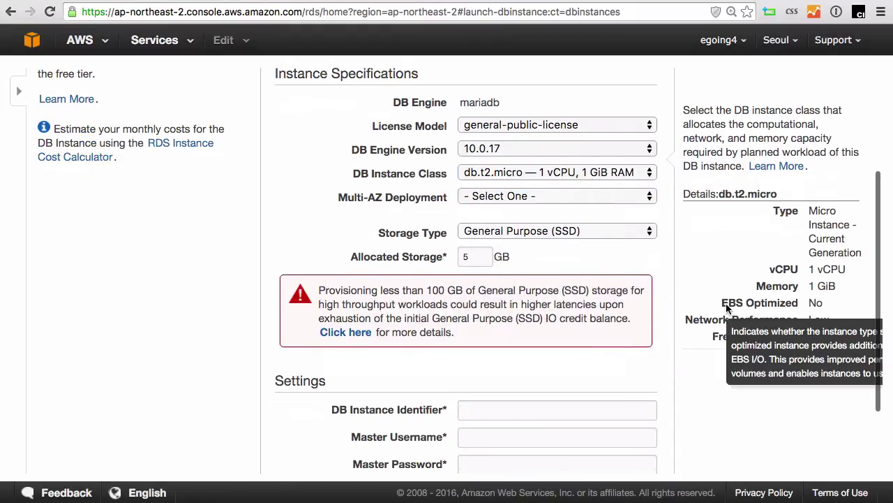
click(538, 236)
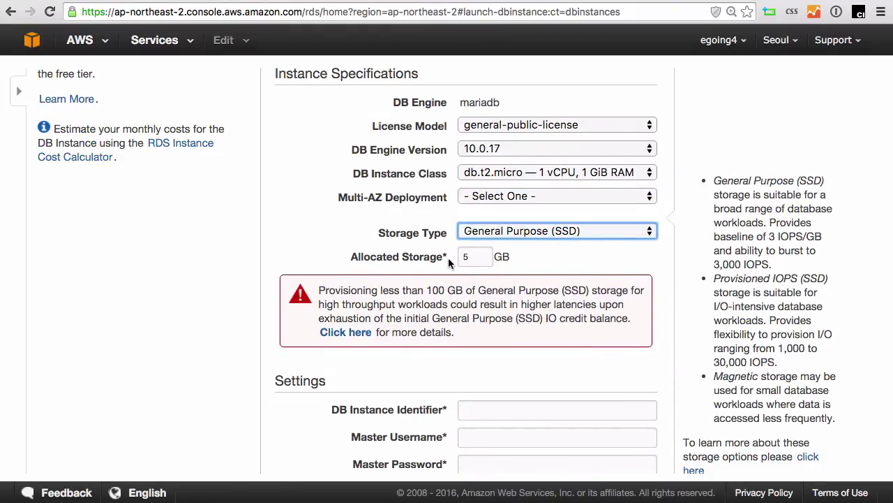
scroll(464, 330, down, 3)
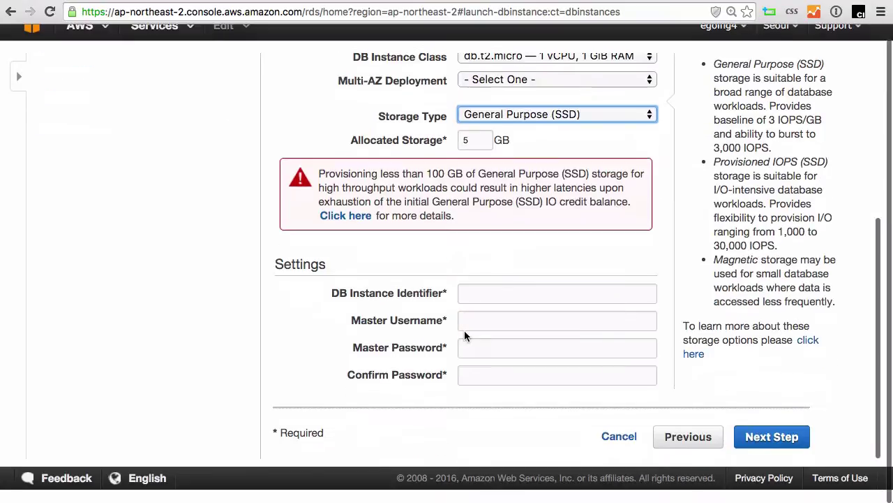
click(550, 291)
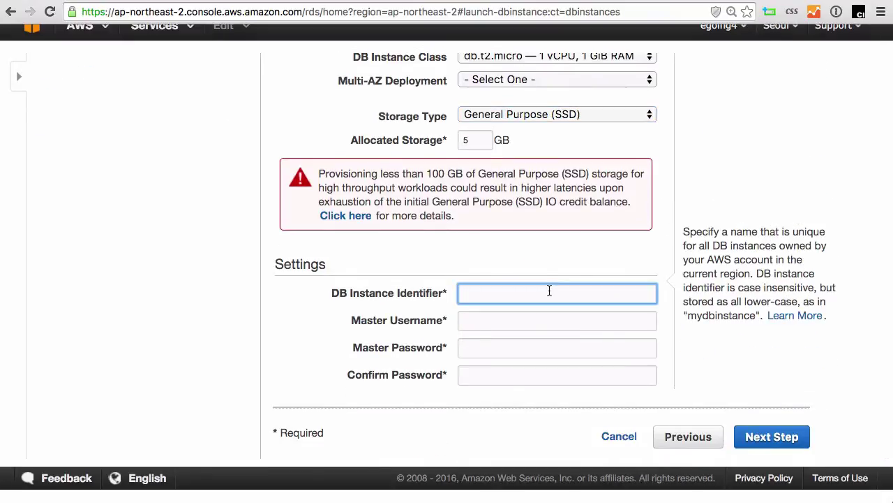
Set the DB instance identifier to o2rds, zooming the page to 150%.
text(rdstest)
key(BackSpace)
key(BackSpace)
key(BackSpace)
key(BackSpace)
text(dev)
key(super+equal)
key(super+equal)
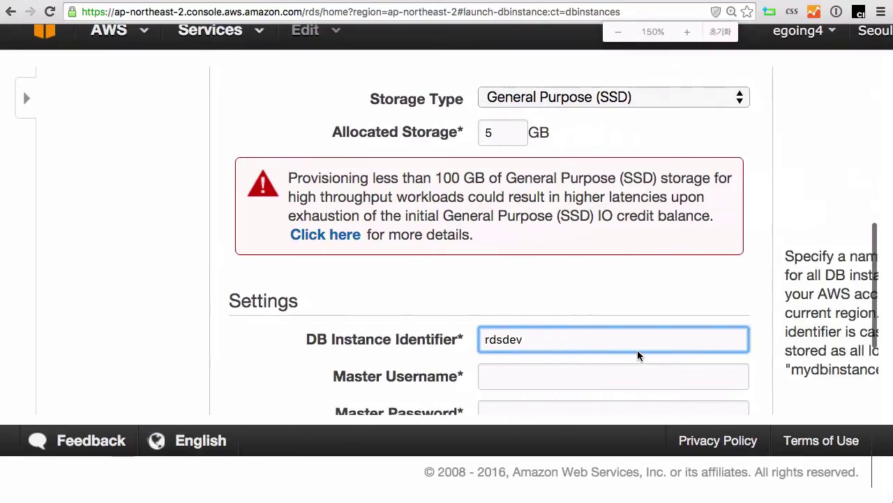
scroll(637, 356, down, 2)
scroll(638, 355, right, 2)
scroll(551, 317, down, 3)
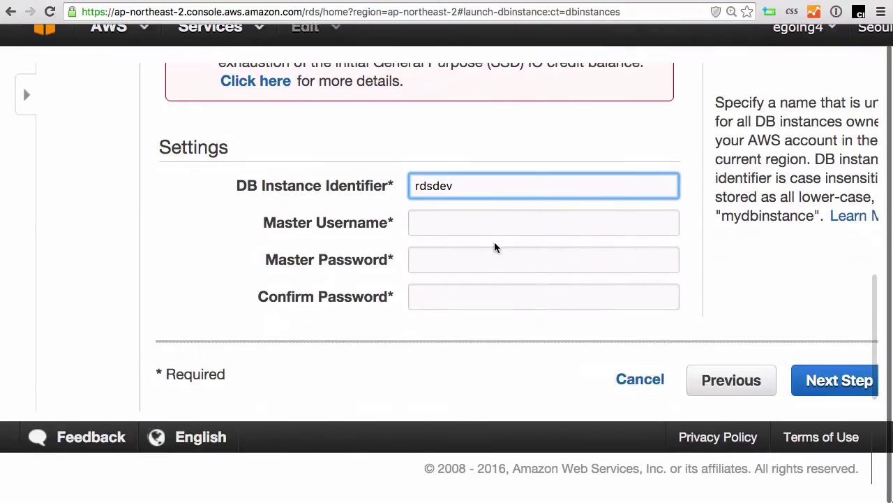
key(BackSpace)
key(BackSpace)
key(BackSpace)
text(o2)
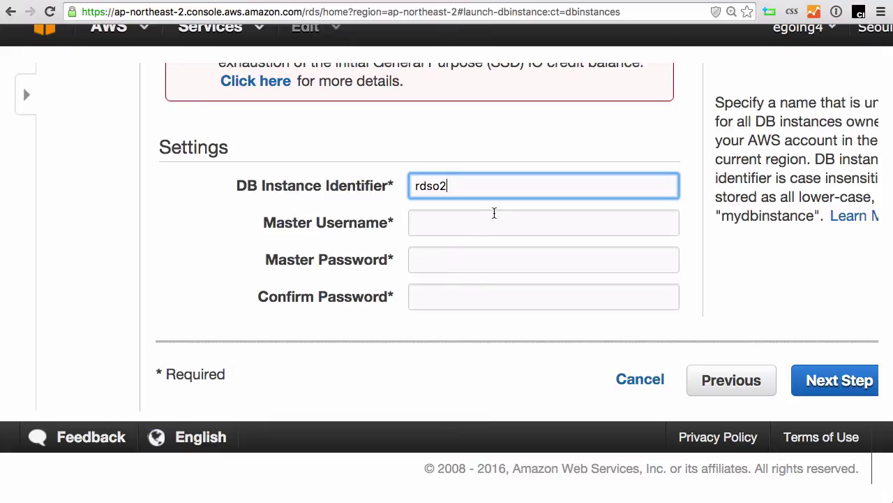
key(super+a)
text(o2rds)
Enter the master username and a matching eight-character master password, then continue.
click(513, 213)
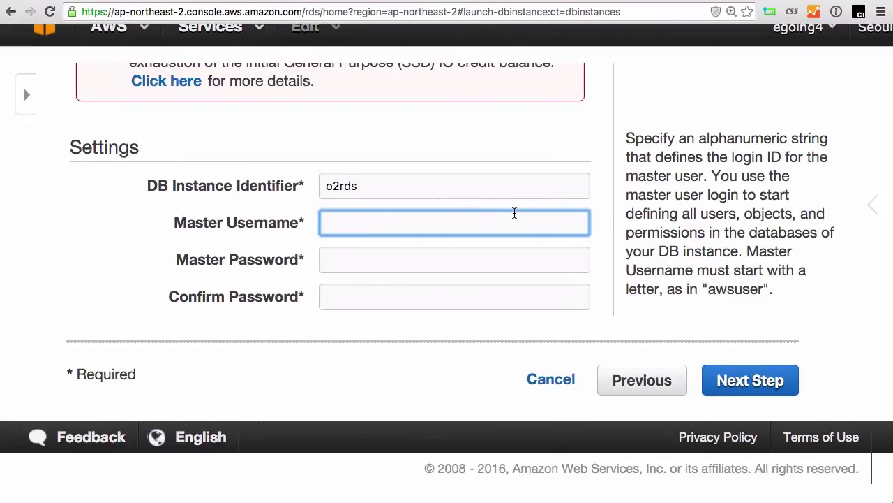
text(egoing)
key(Tab)
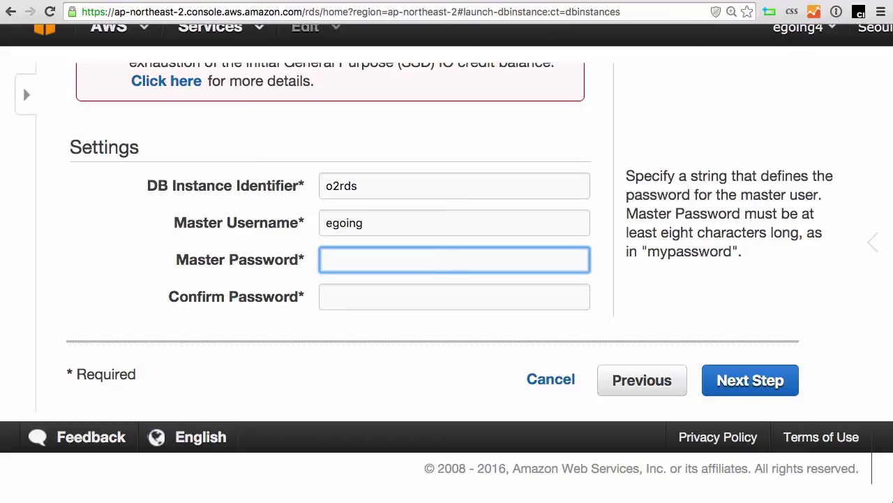
text(••••••••)
key(Tab)
text(••••••••)
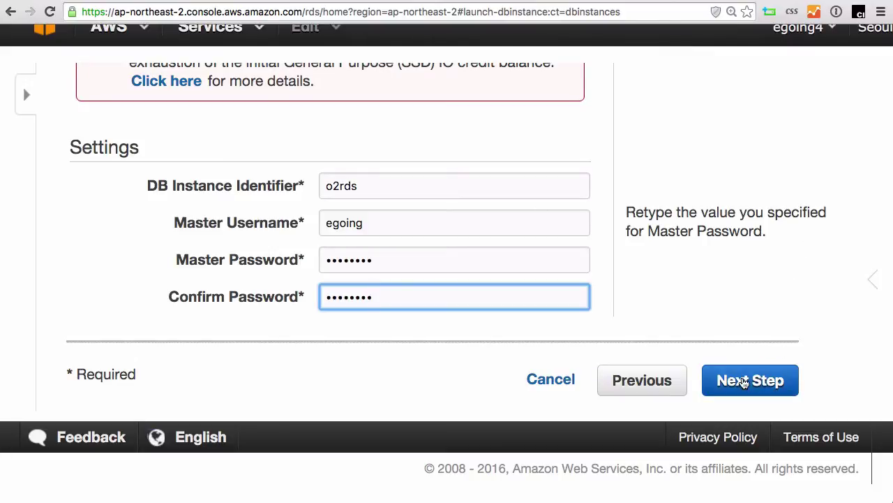
click(745, 381)
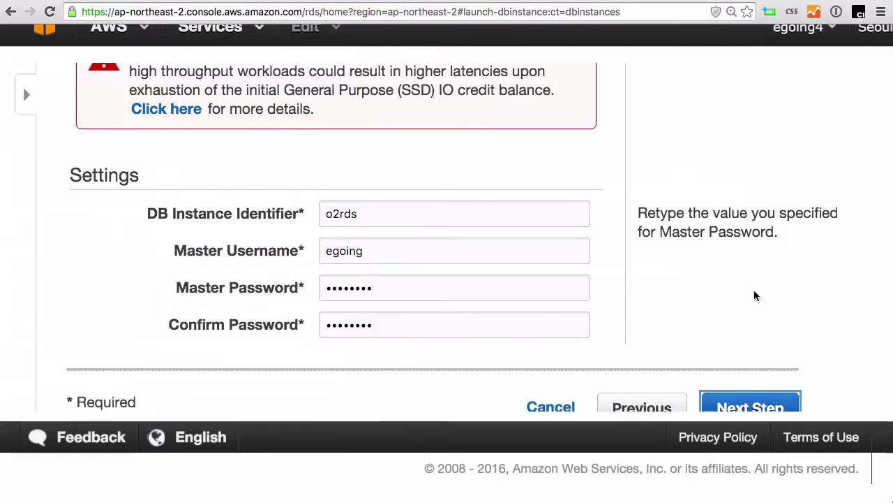
Set Multi-AZ Deployment to No and move on to the advanced settings.
scroll(754, 296, up, 6)
click(451, 309)
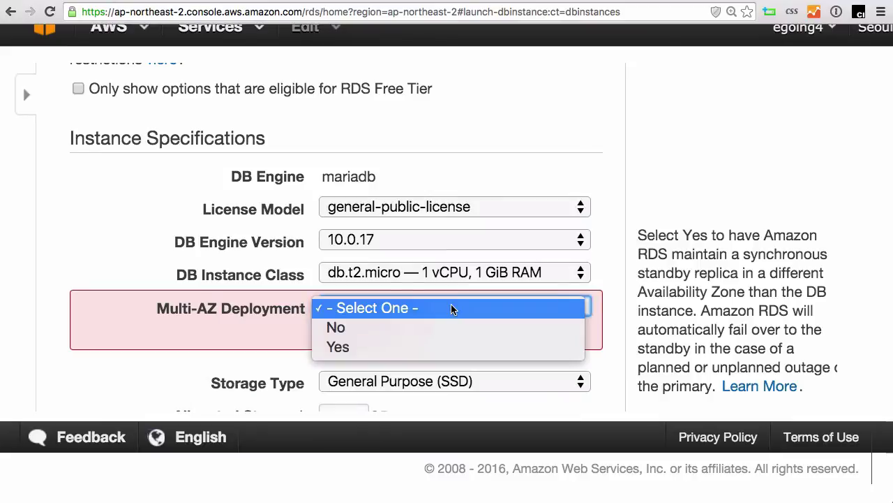
click(434, 327)
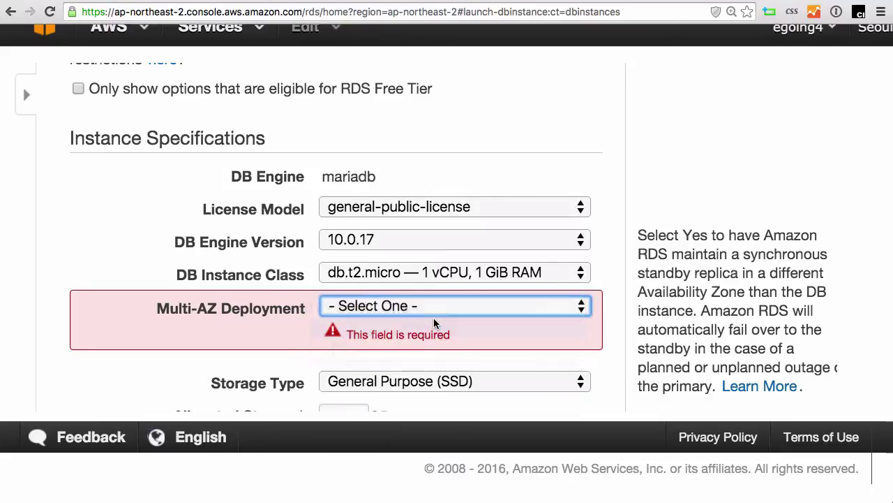
scroll(676, 277, down, 10)
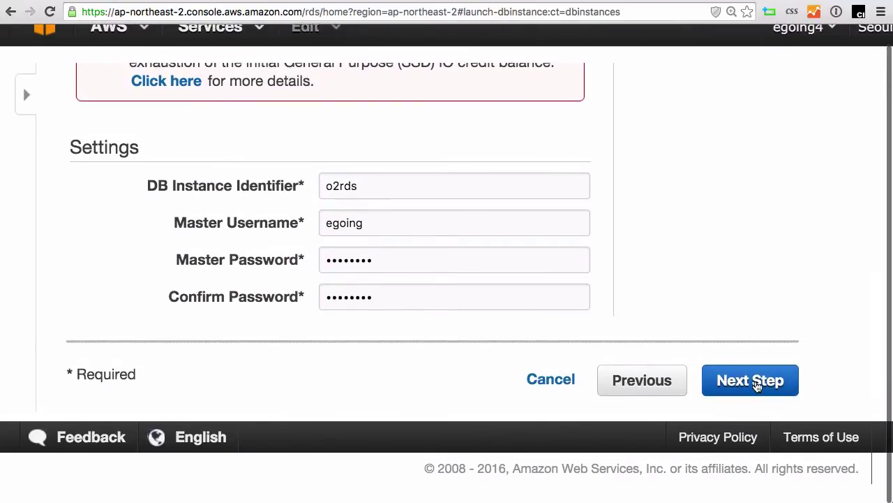
click(752, 382)
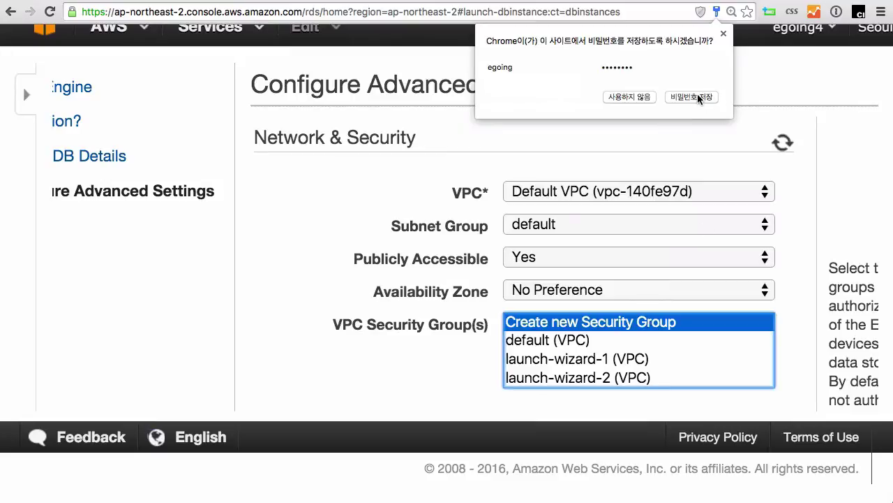
Decline saving the password, then set Publicly Accessible to No in the Default VPC.
click(637, 98)
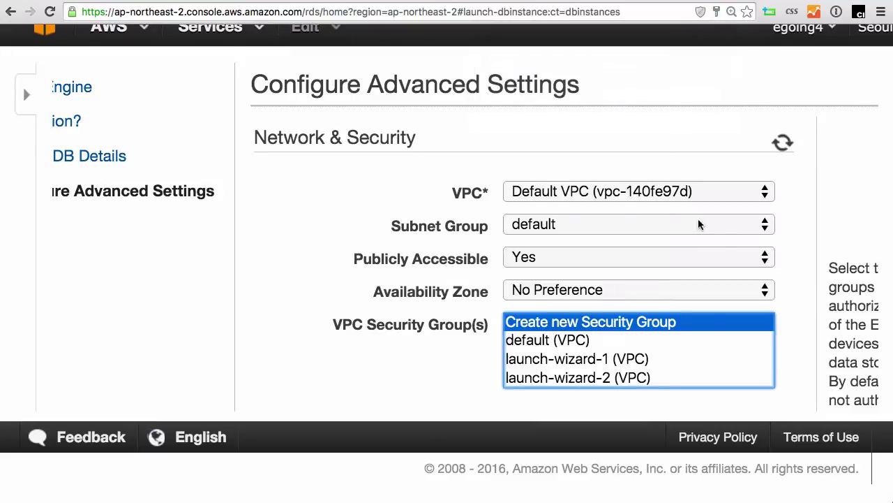
click(569, 198)
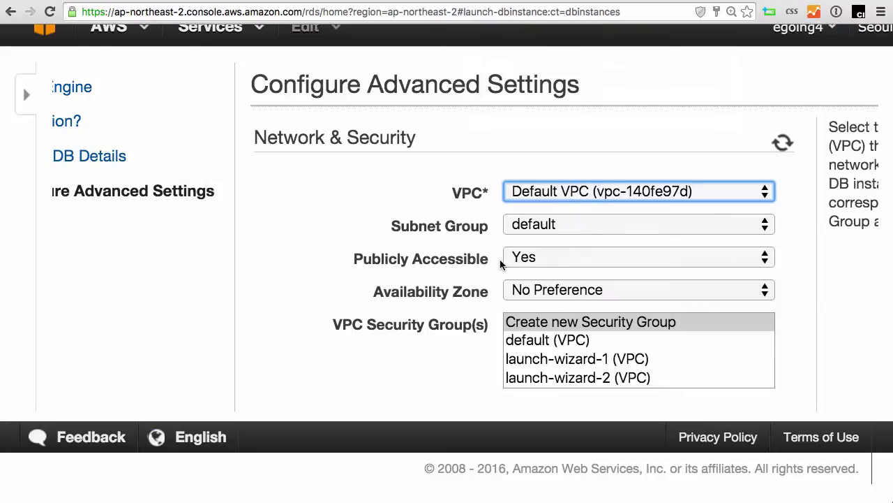
click(539, 257)
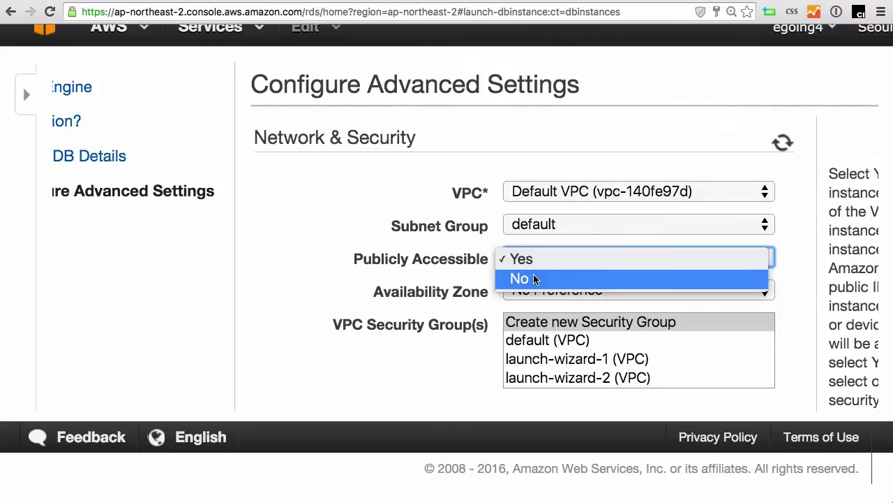
click(535, 279)
scroll(316, 294, right, 3)
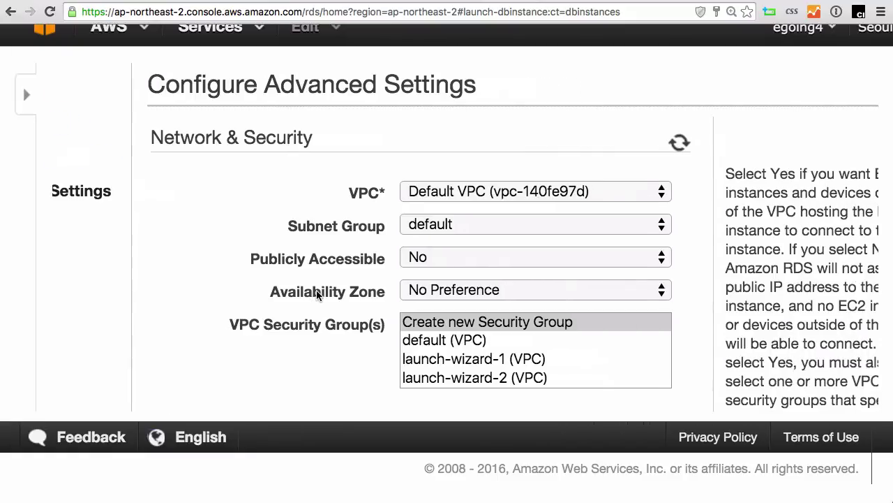
scroll(317, 294, right, 1)
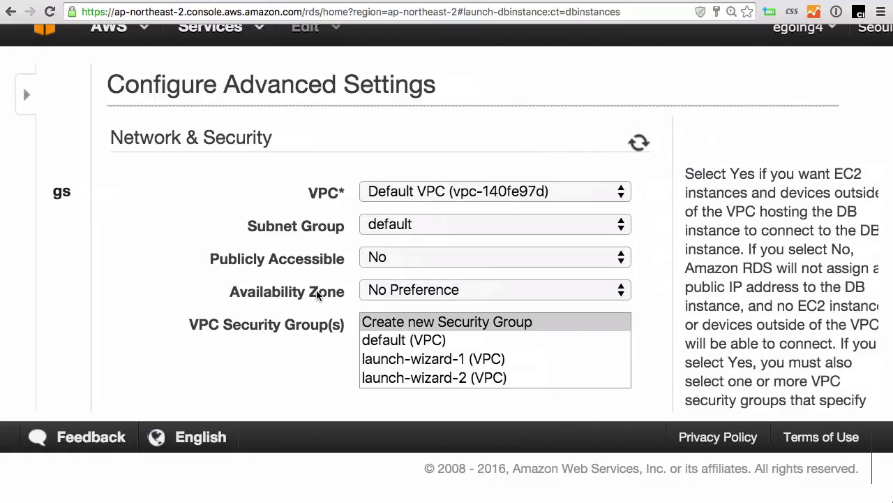
click(400, 257)
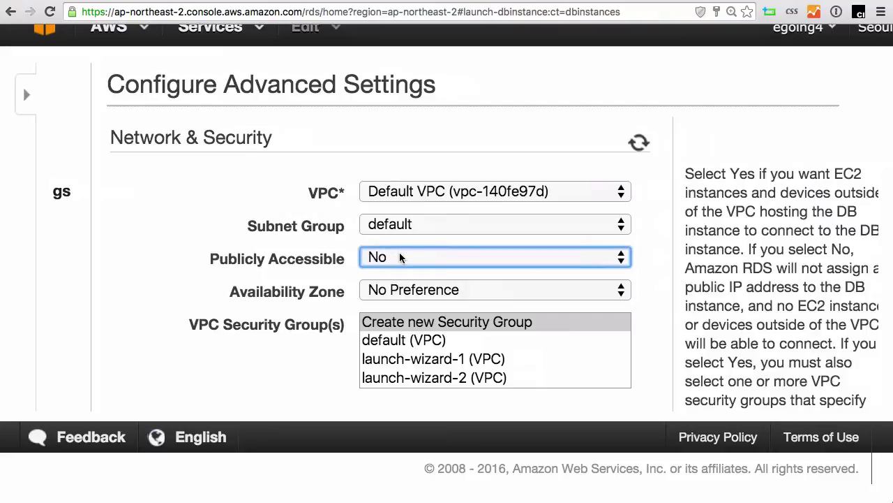
click(400, 258)
click(401, 256)
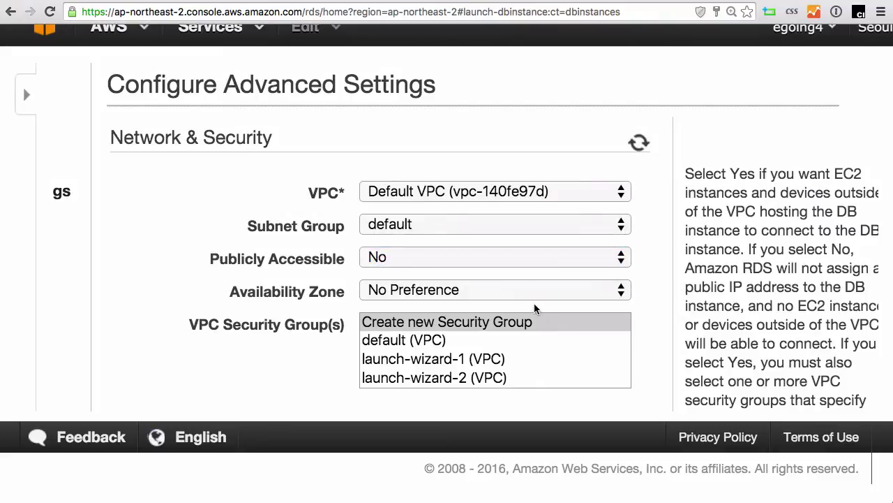
mouse_move(608, 295)
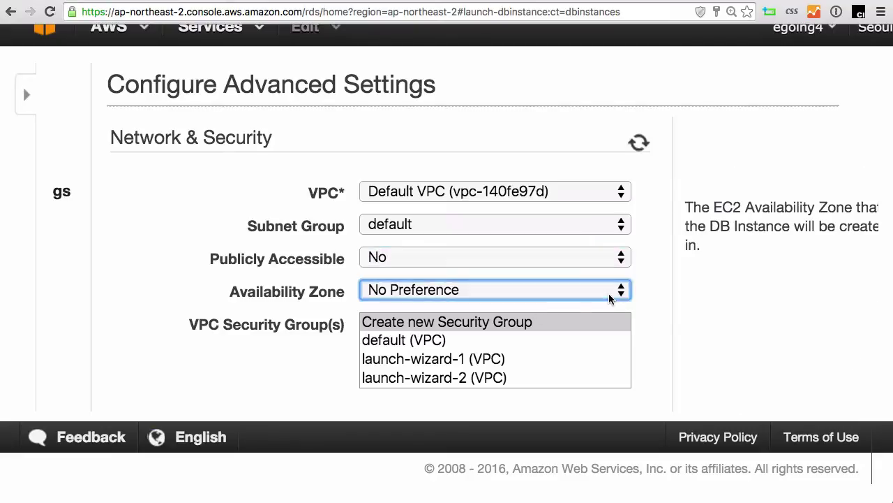
scroll(682, 319, down, 4)
scroll(680, 316, up, 1)
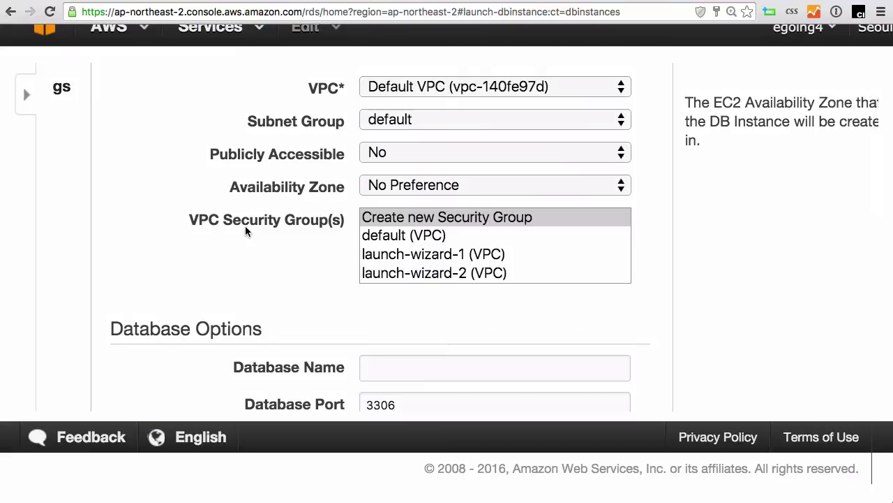
scroll(457, 250, down, 5)
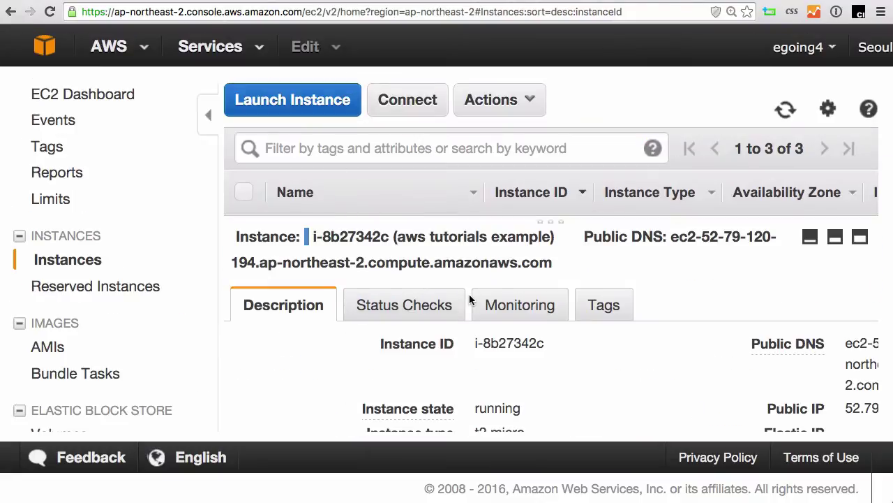
Confirm the aws tutorials example EC2 instance belongs to the web application security group.
key(ctrl+minus)
key(ctrl+minus)
key(ctrl+minus)
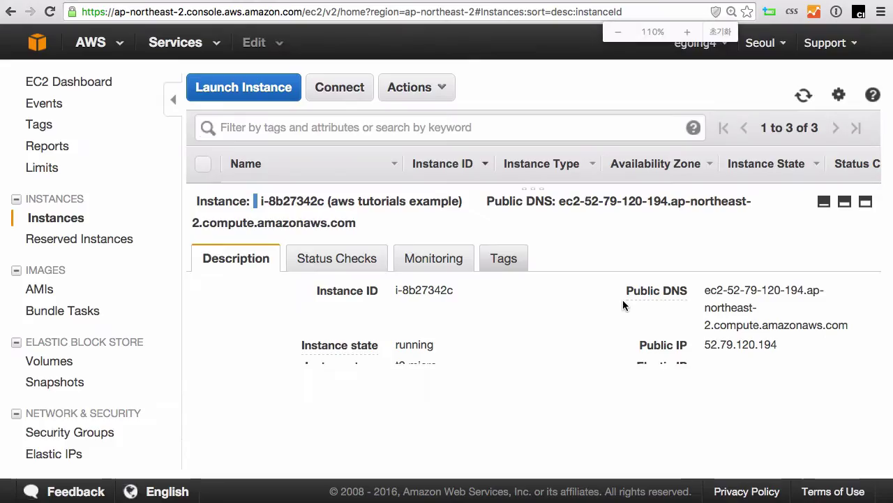
scroll(623, 324, down, 5)
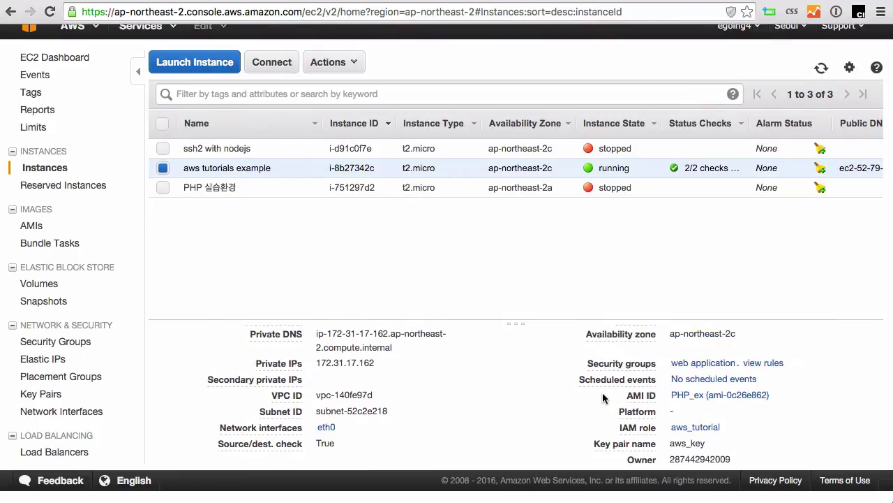
ctrl+scroll(809, 374, up, 5)
ctrl+scroll(808, 374, up, 2)
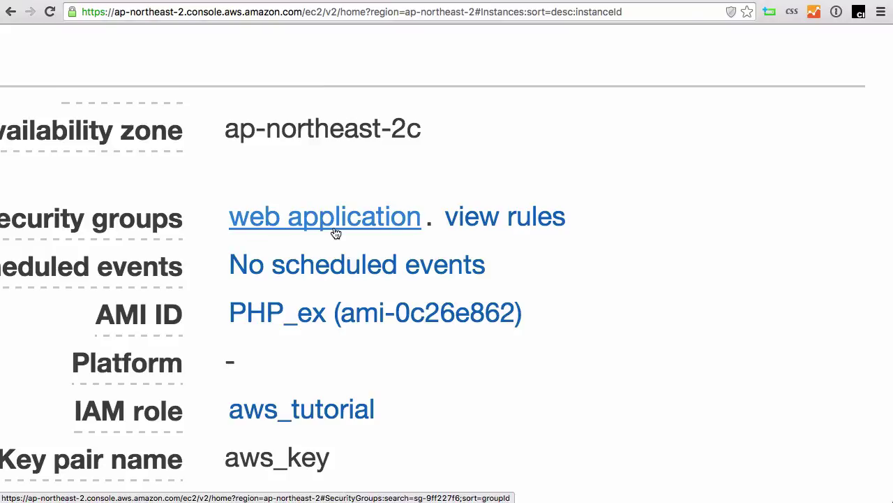
scroll(375, 237, left, 6)
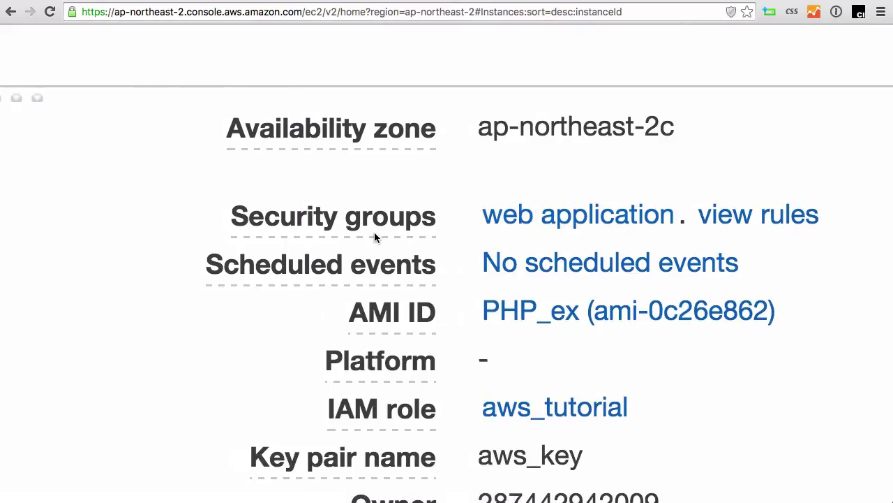
click(253, 1)
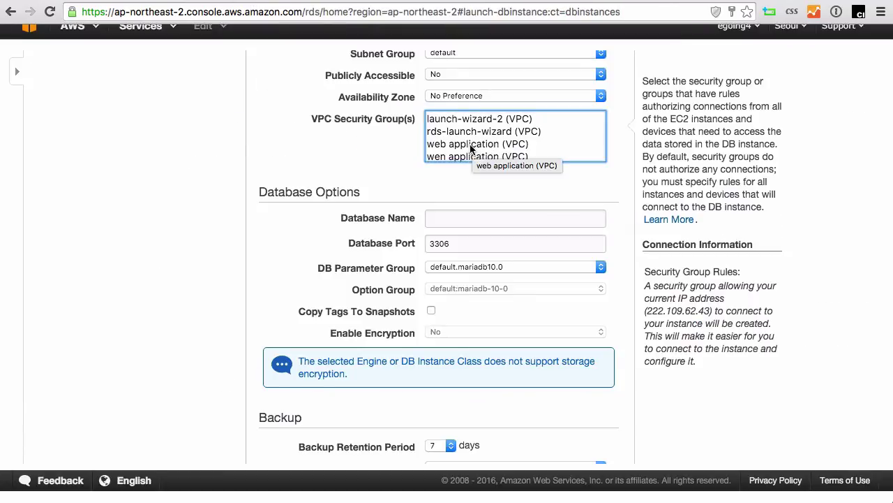
Assign the web application security group, database name o2, and port 3306.
click(471, 145)
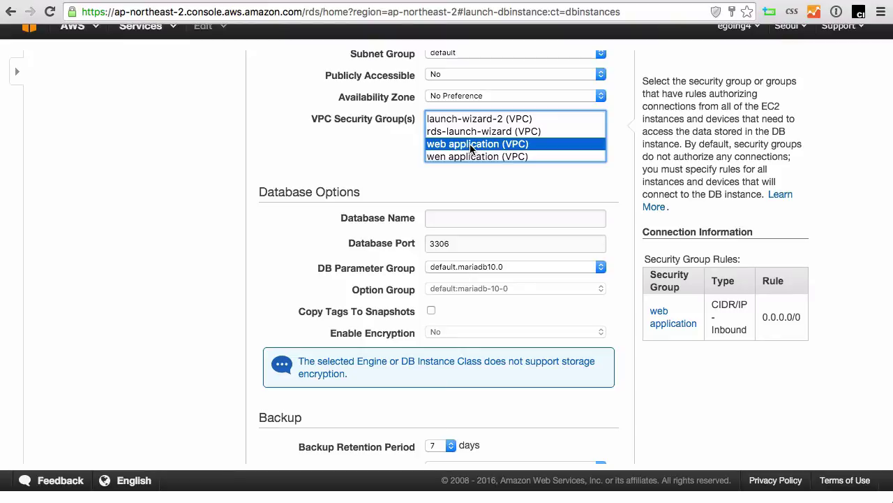
click(479, 215)
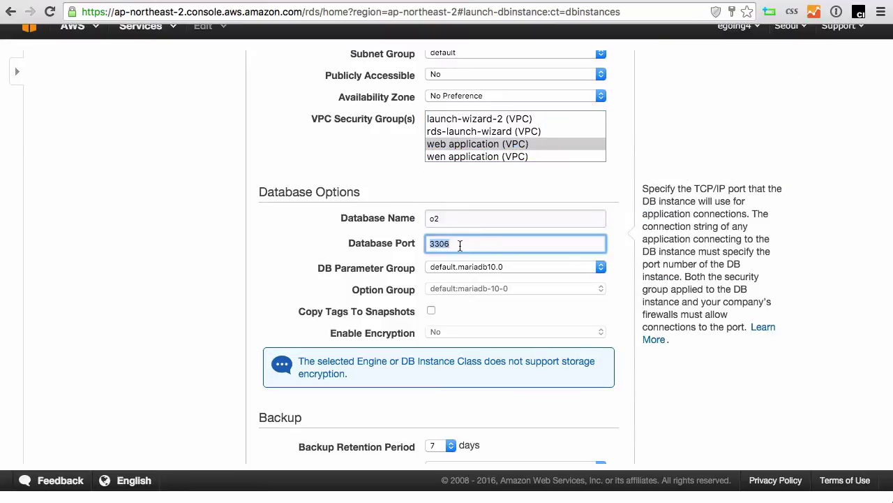
key(Tab)
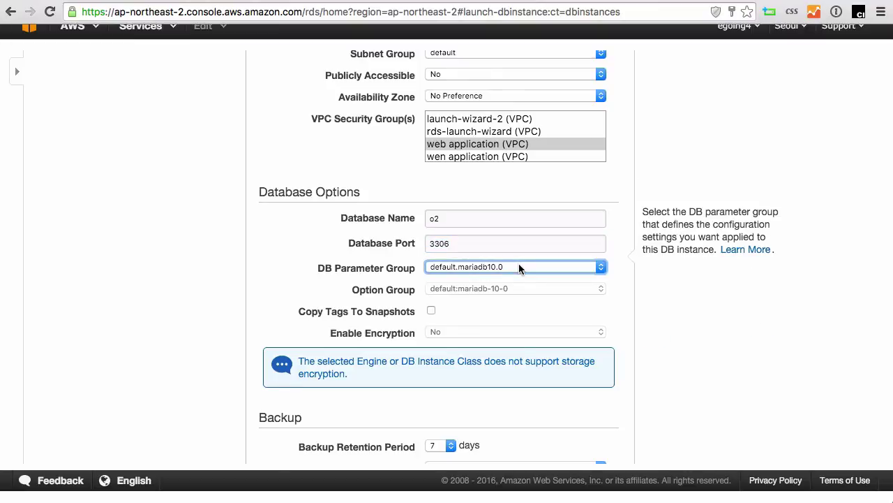
Keep the default backup and maintenance settings and launch the MariaDB instance.
scroll(436, 316, down, 3)
click(443, 315)
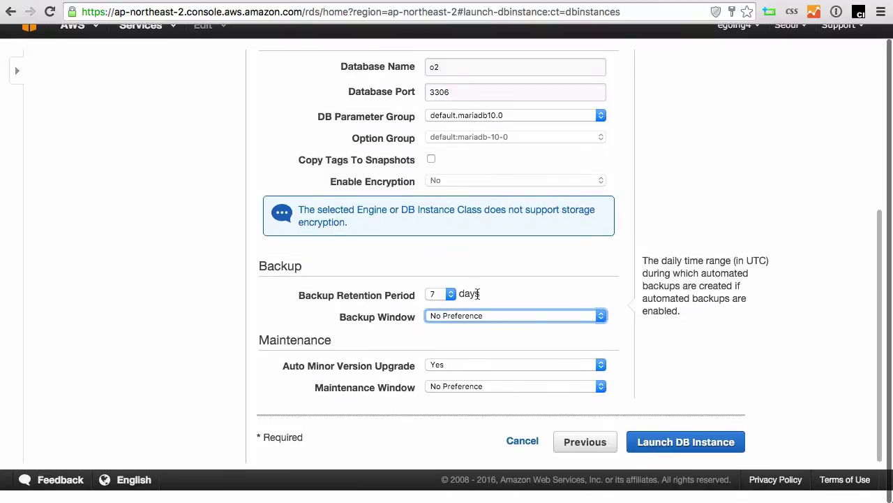
click(453, 292)
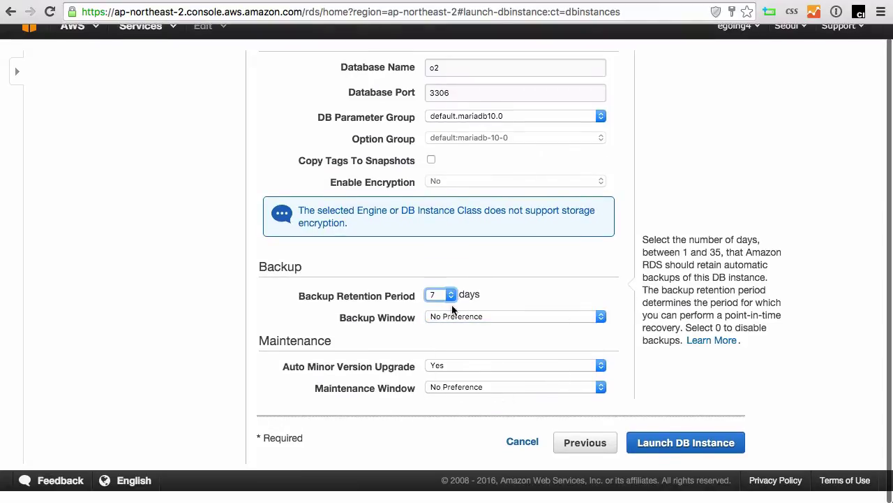
click(557, 390)
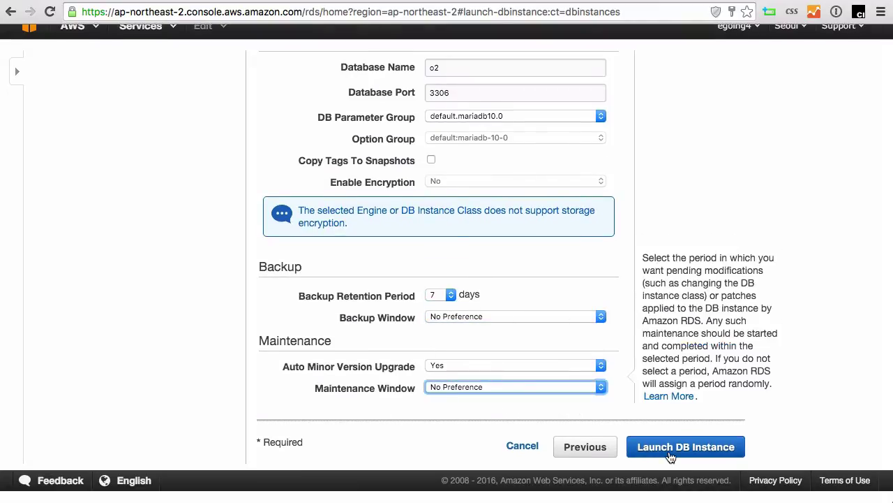
click(670, 454)
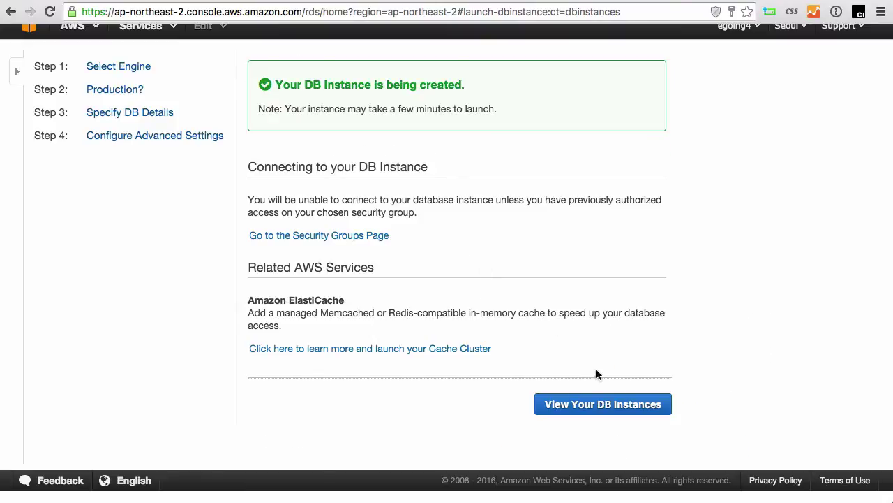
Open the DB instances list, wait for o2rds to turn available, and select it.
click(605, 405)
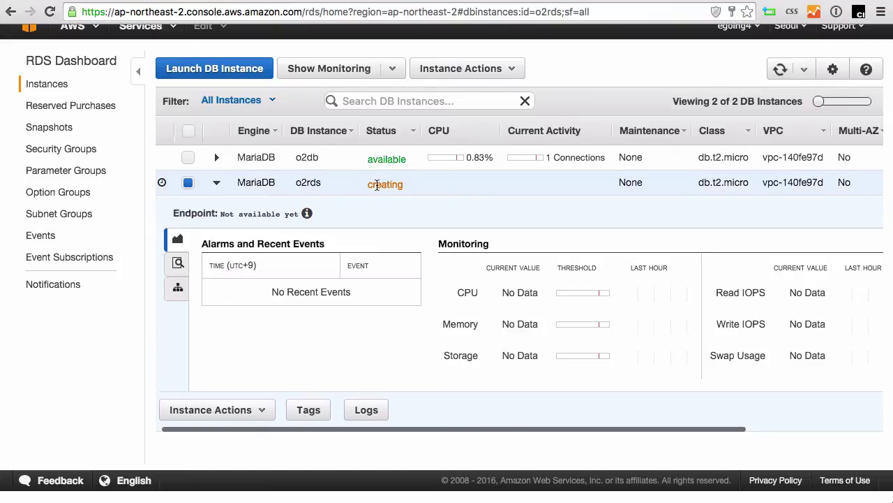
double_click(377, 185)
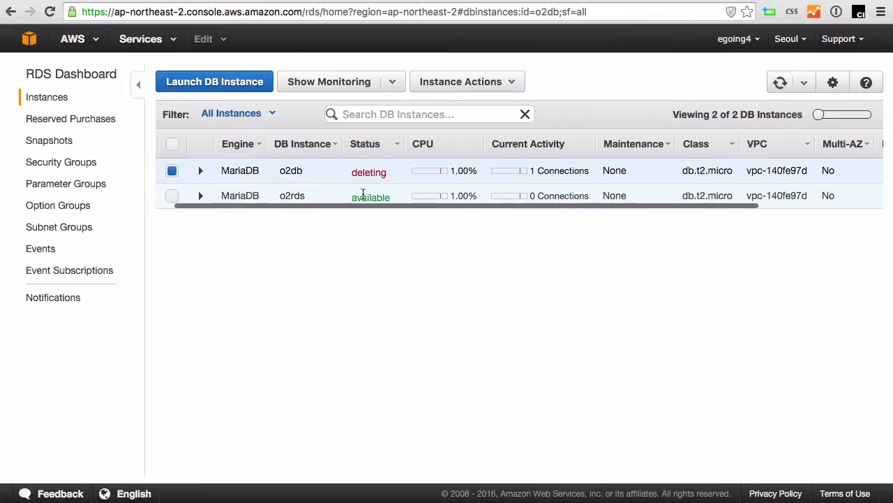
click(362, 197)
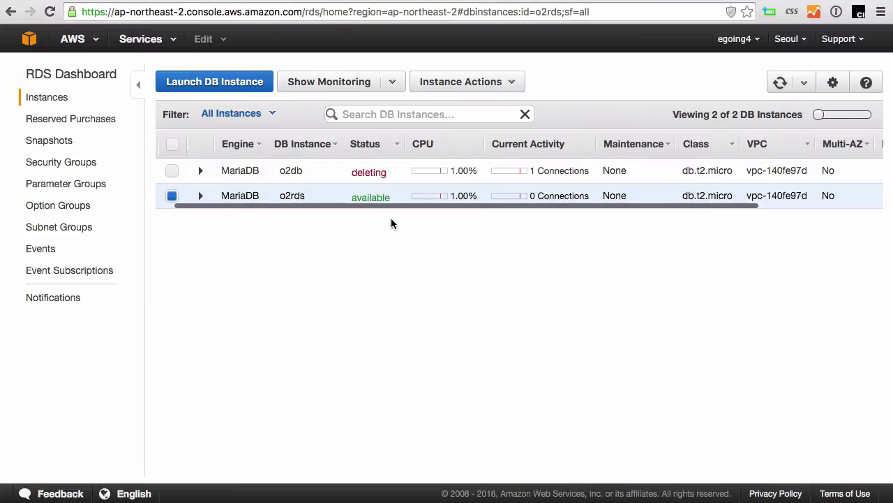
Widen and zoom the o2rds details, then copy its endpoint address on port 3306.
click(201, 199)
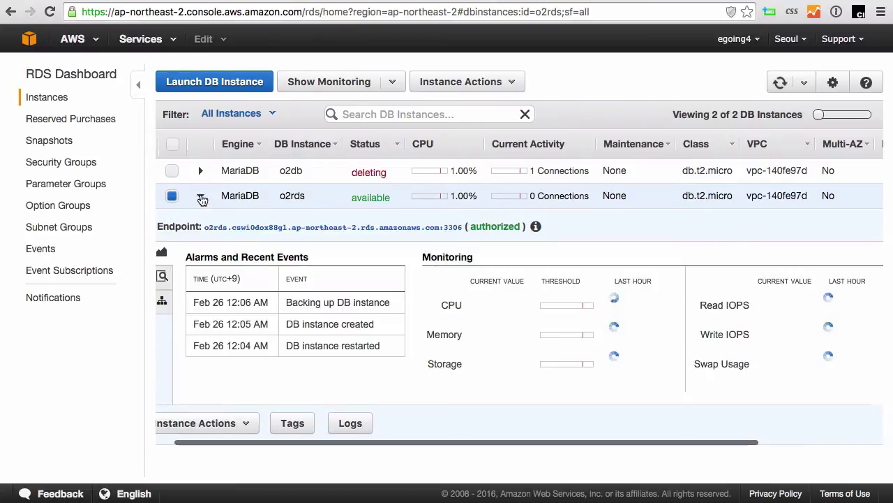
click(201, 199)
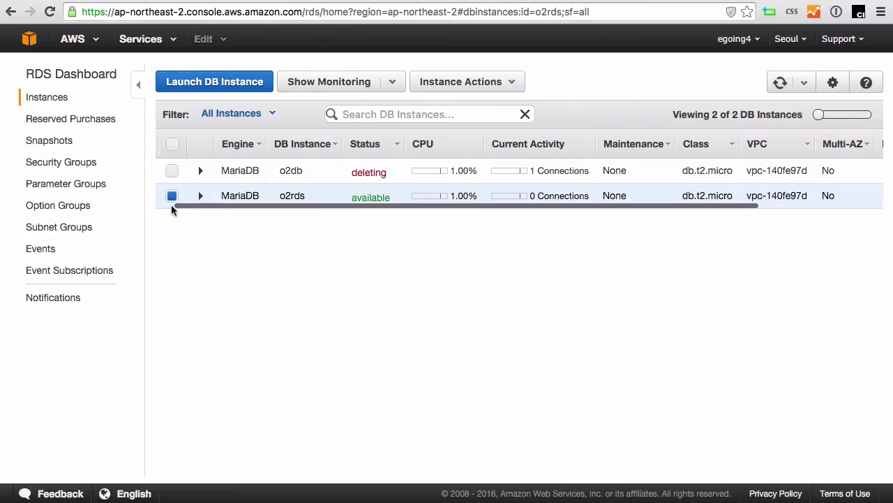
click(138, 84)
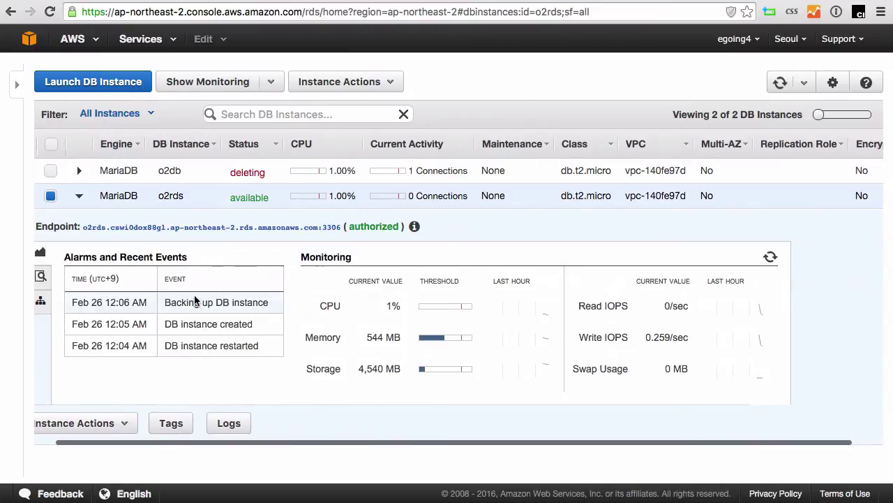
key(super+plus)
key(super+plus)
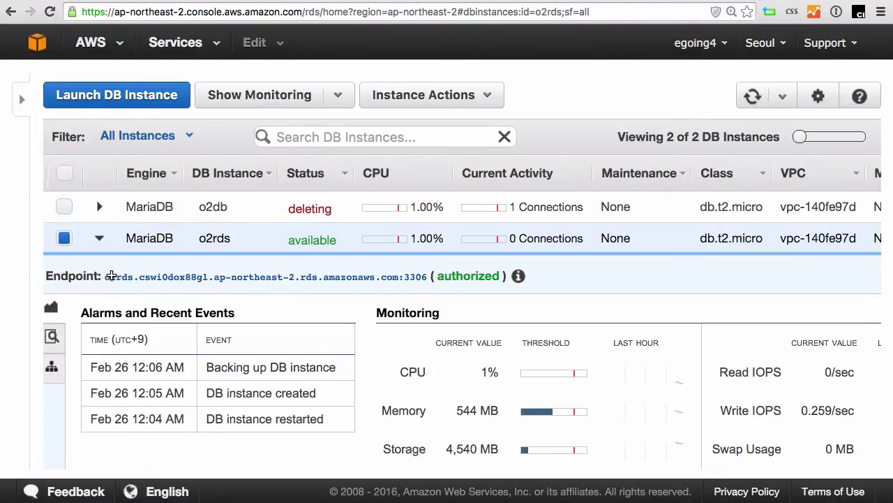
triple_click(122, 278)
key(super+c)
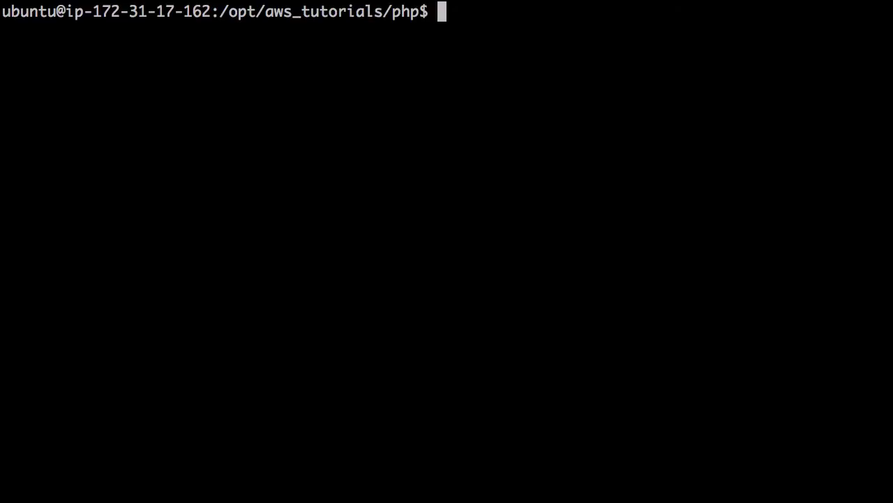
Build a mysql command with the pasted o2rds endpoint as host, port removed, and the database user.
text(mysql)
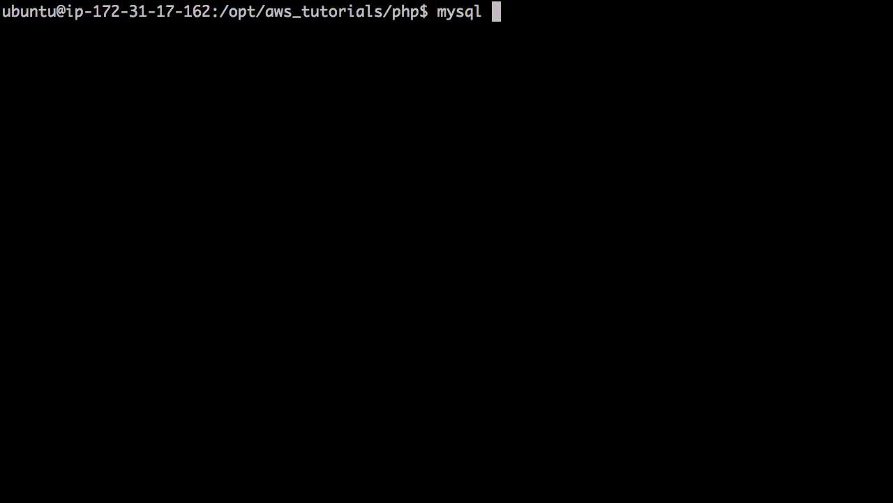
key(BackSpace)
text(i)
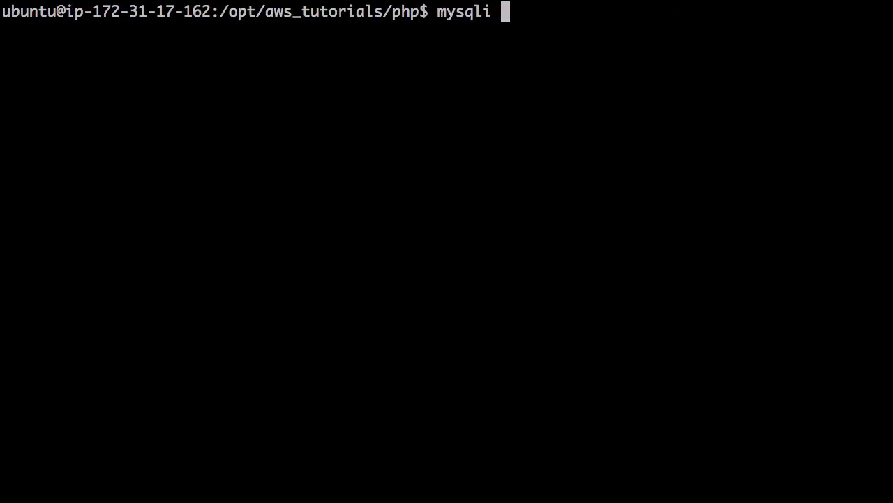
key(BackSpace)
key(BackSpace)
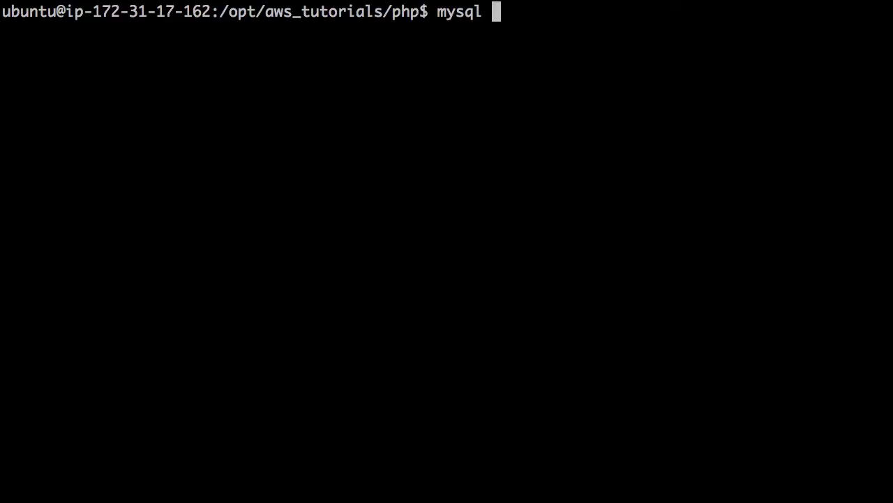
text(-h)
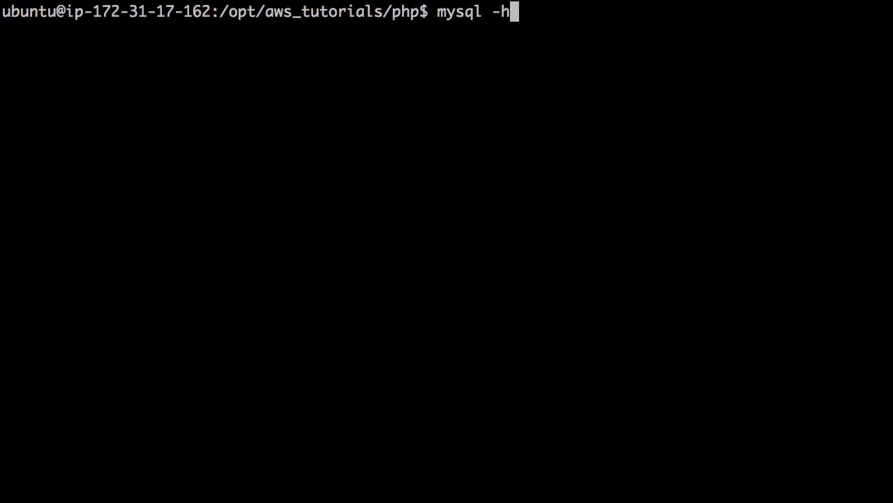
key(super+v)
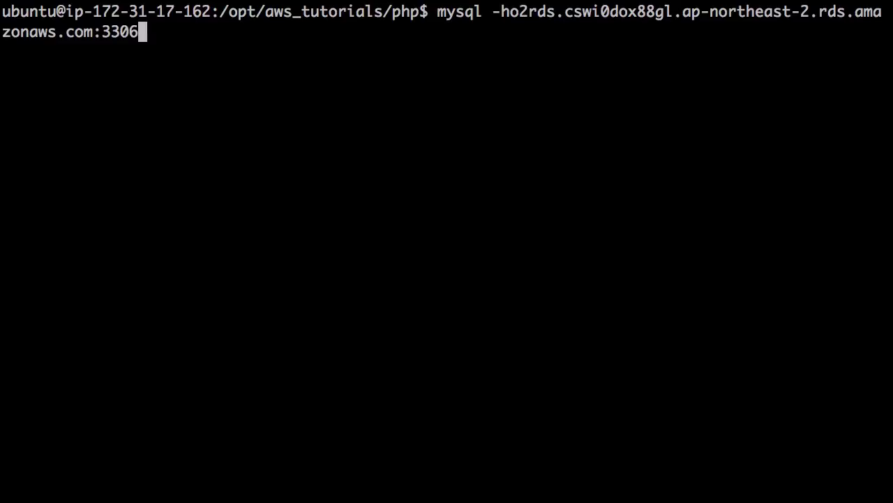
key(BackSpace)
key(BackSpace)
key(BackSpace)
key(BackSpace)
key(BackSpace)
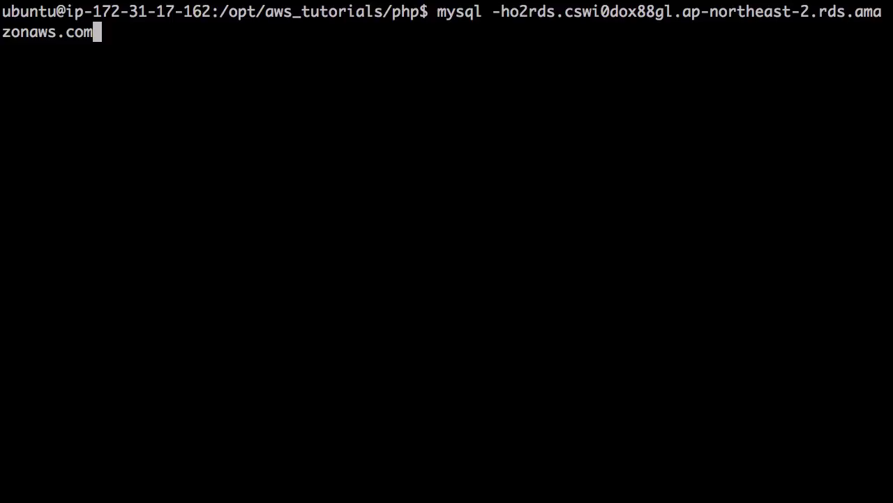
text(-u)
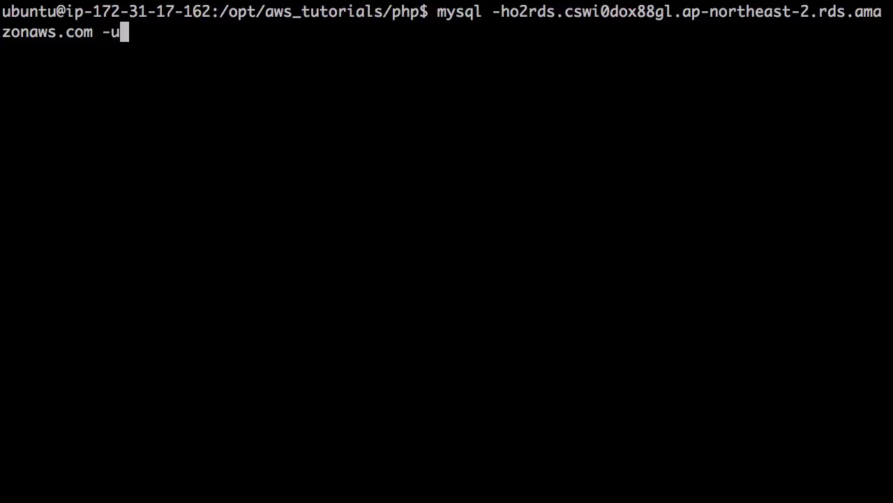
text(egoing)
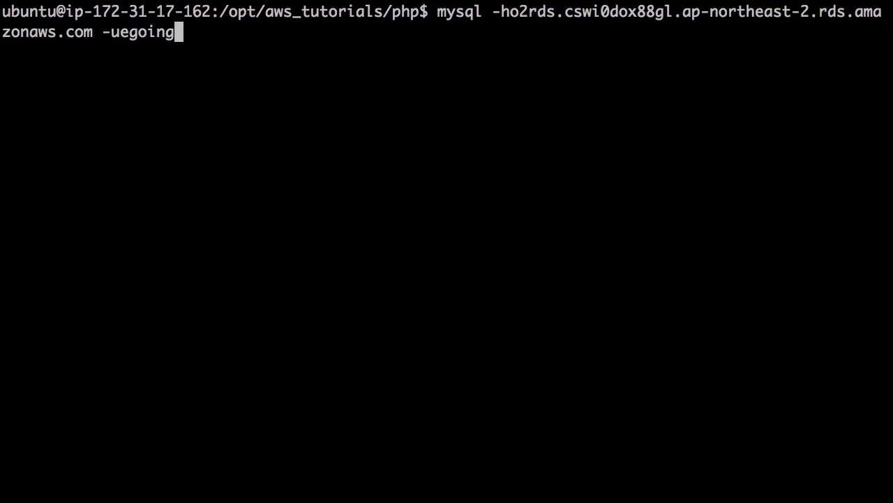
Run the command with -p, give the account password at the prompt, and connect to MariaDB 10.0.17.
text(-p)
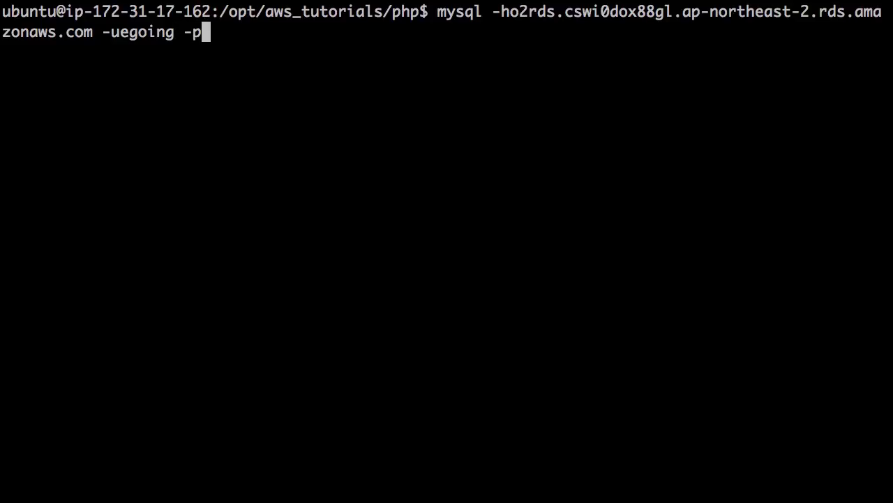
text(121212)
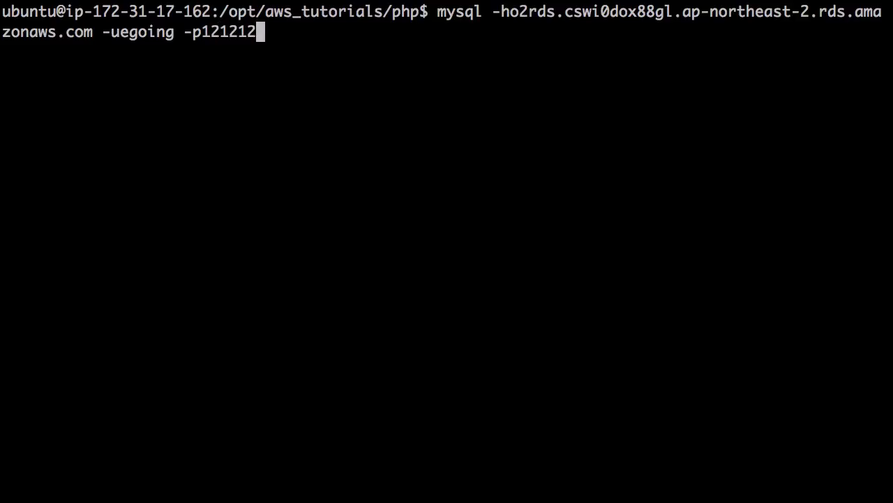
key(BackSpace)
key(BackSpace)
key(BackSpace)
key(BackSpace)
key(BackSpace)
key(BackSpace)
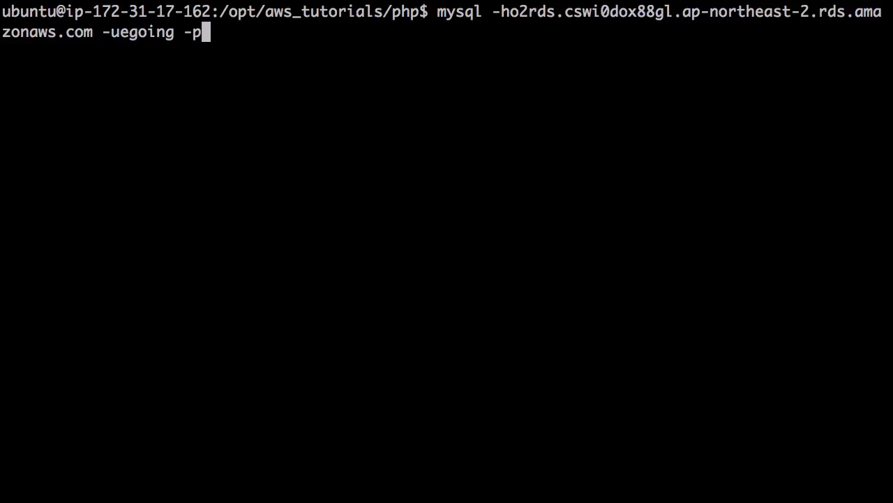
key(Return)
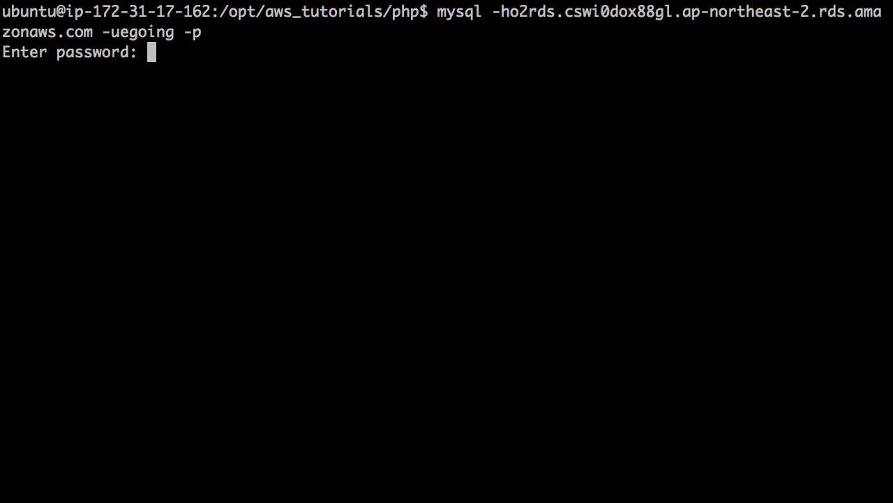
key(Return)
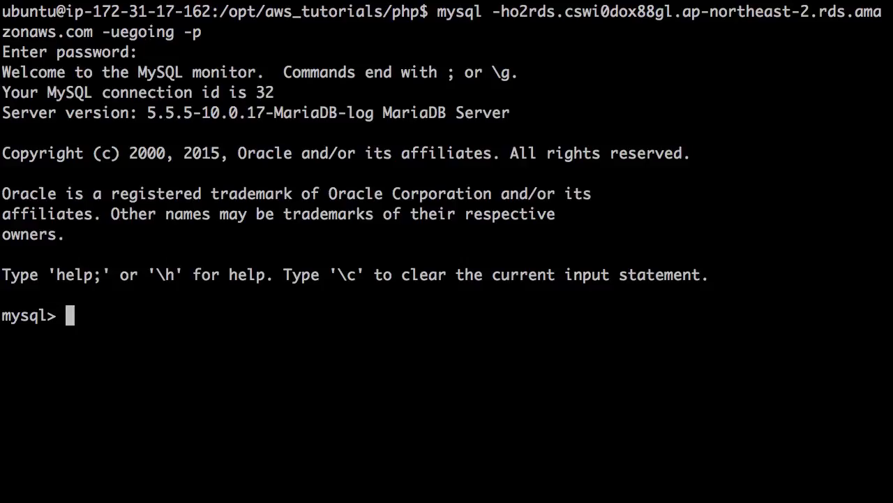